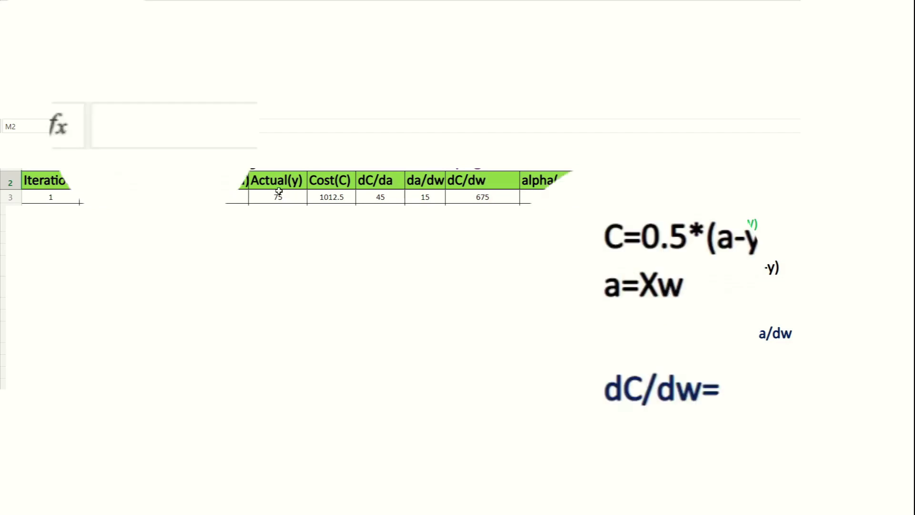
Step: Check the iteration 1 output and cost formulas, and correct the derivative note to da/dw=X
click(237, 197)
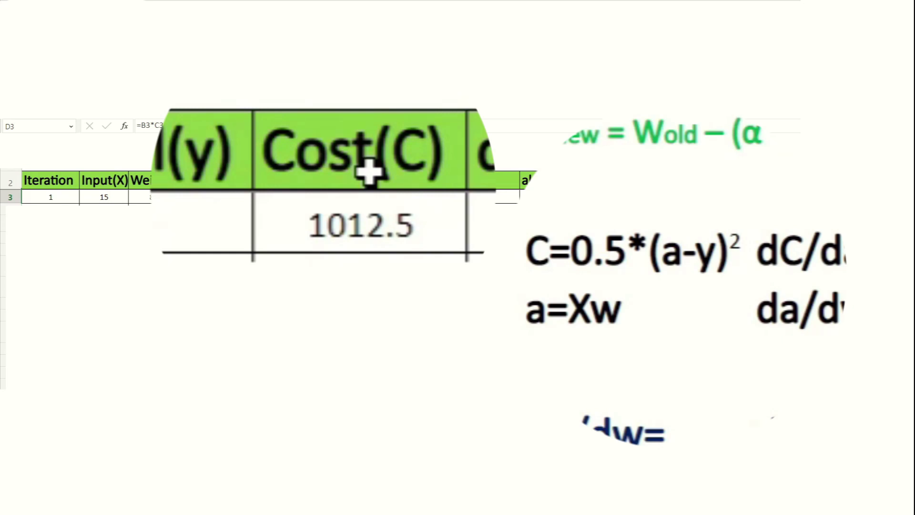
click(366, 233)
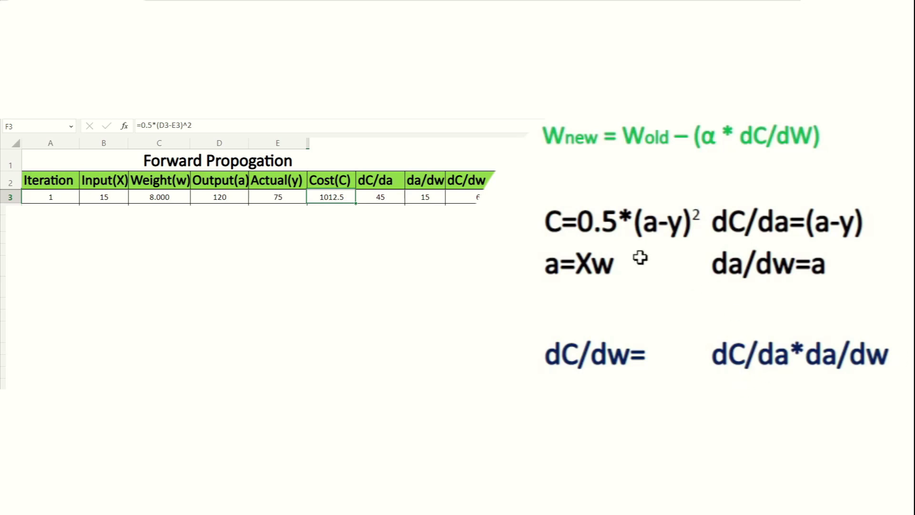
click(761, 226)
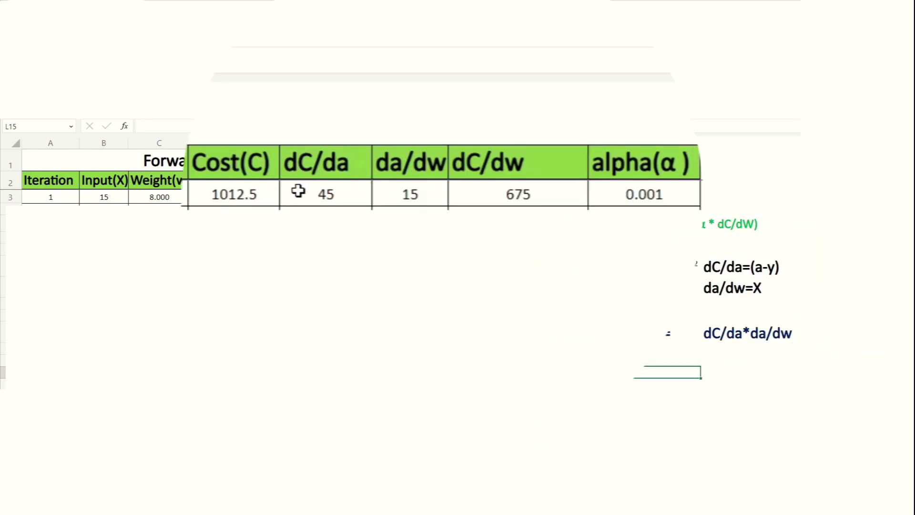
Step: Inspect the dC/da =(D3-E3), da/dw =B3 and dC/dw =G3*H3 formulas in G3, H3 and I3
click(308, 191)
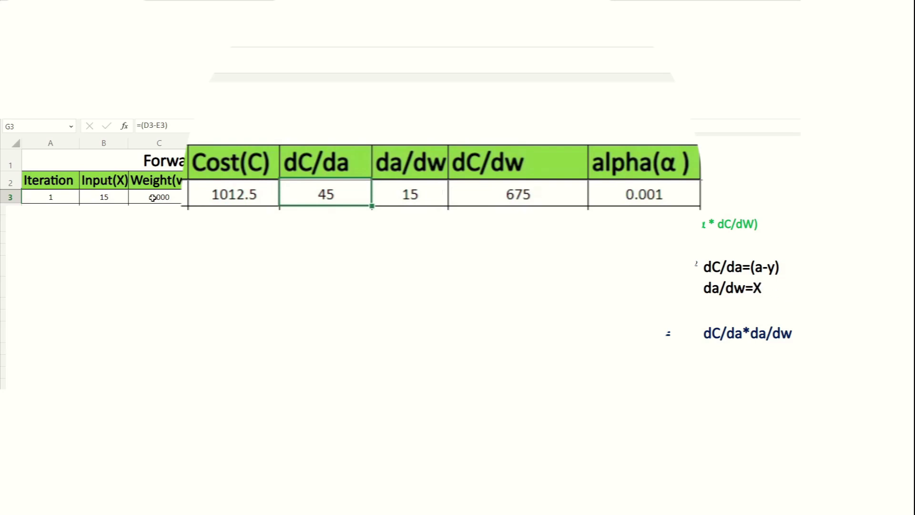
click(410, 193)
text(=B3)
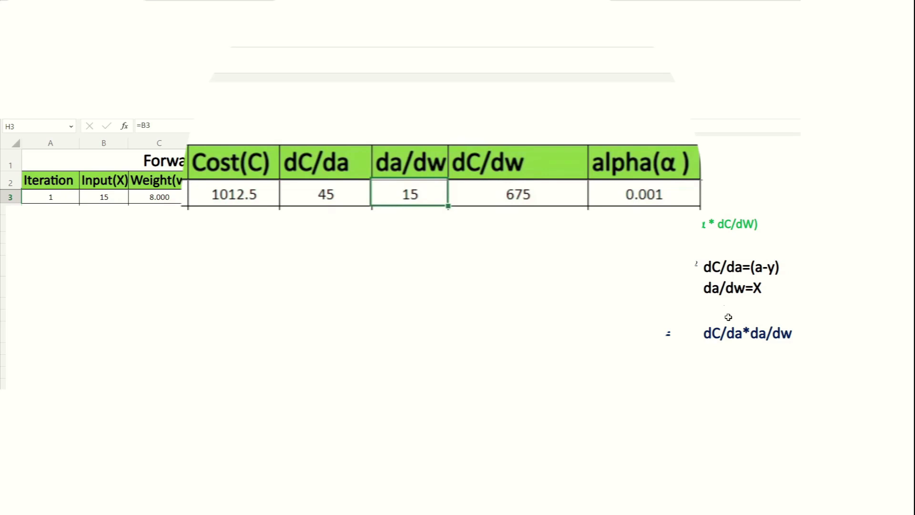
click(540, 184)
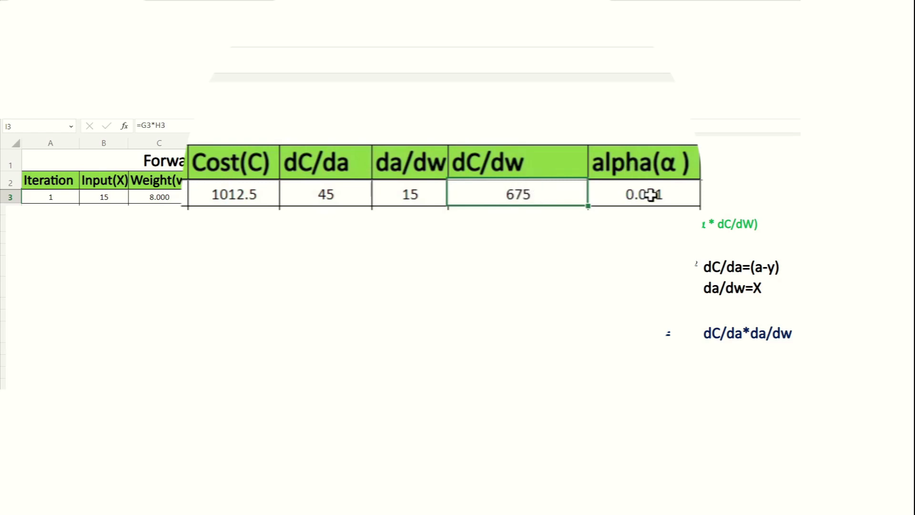
key(Right)
key(Right)
key(Right)
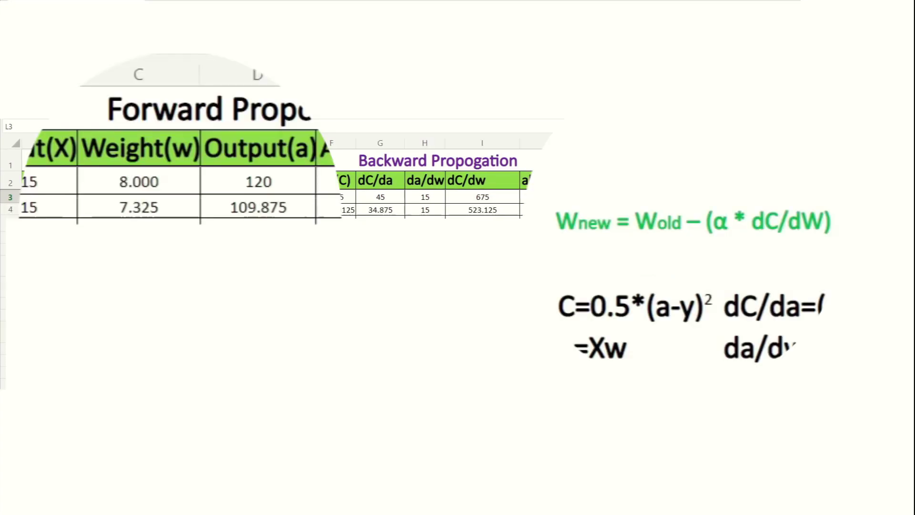
Step: Show the weight update formula =C3-J3*I3 in C4 and the table filled down to iteration 14
click(107, 207)
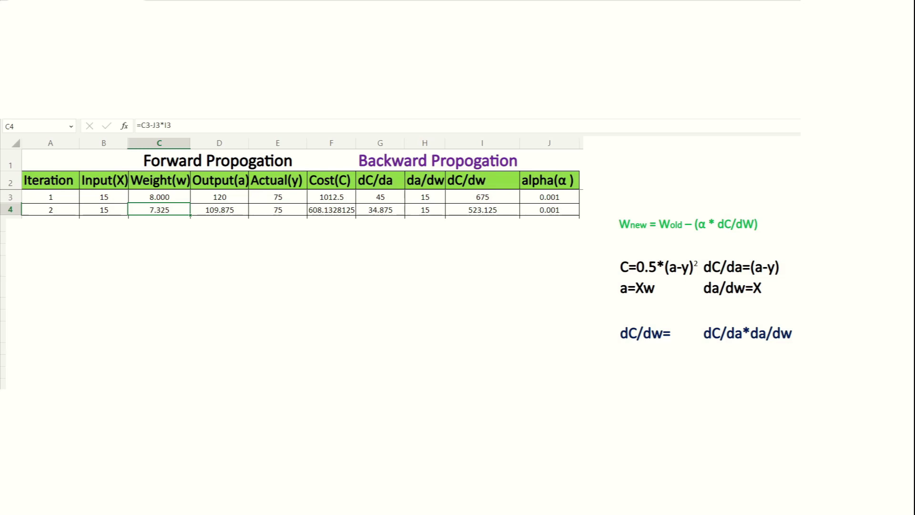
click(161, 199)
click(160, 210)
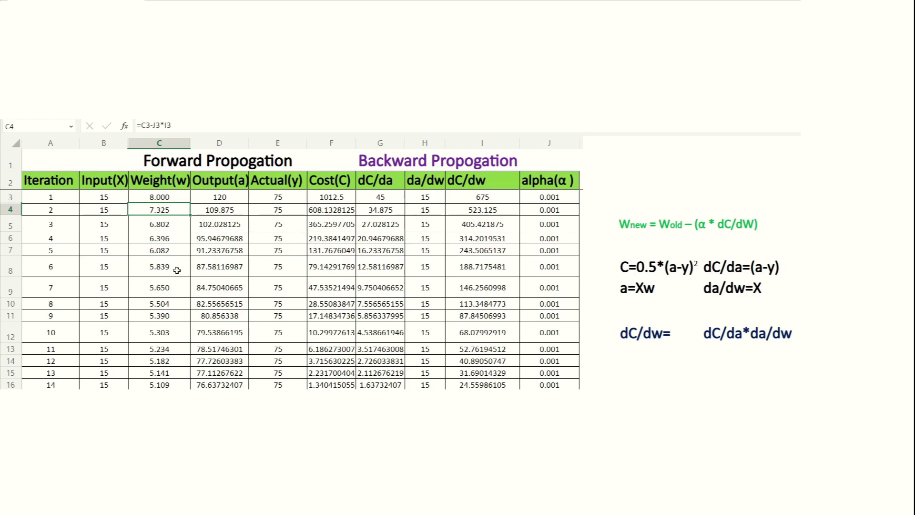
Step: Scroll down to the Cost(C) and dC/dw line charts over 14 iterations
scroll(176, 270, down, 1)
scroll(177, 277, down, 5)
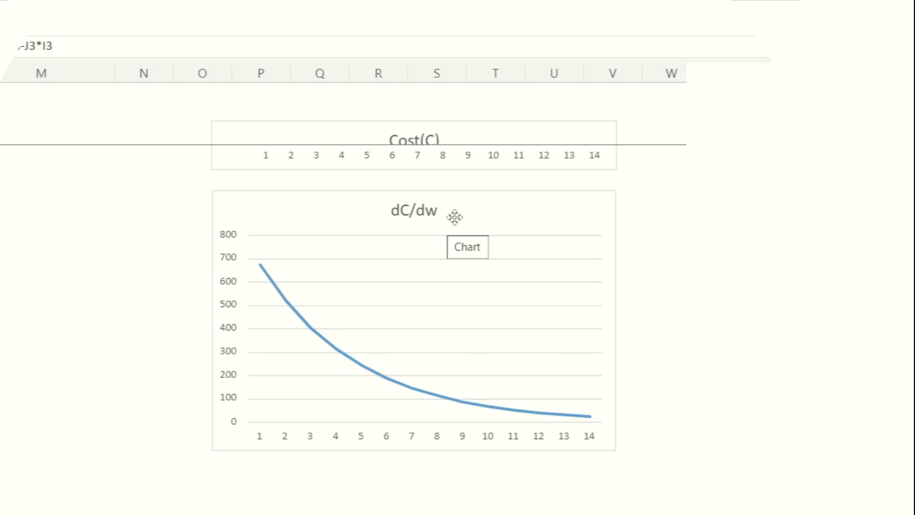
Step: Scroll back up toward the top of the sheet before viewing the two-input network diagram
scroll(172, 272, up, 3)
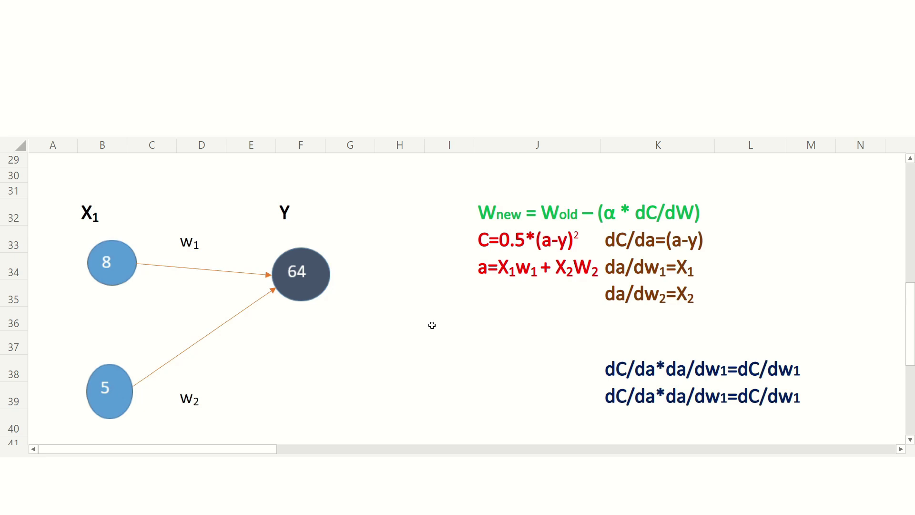
scroll(431, 325, up, 9)
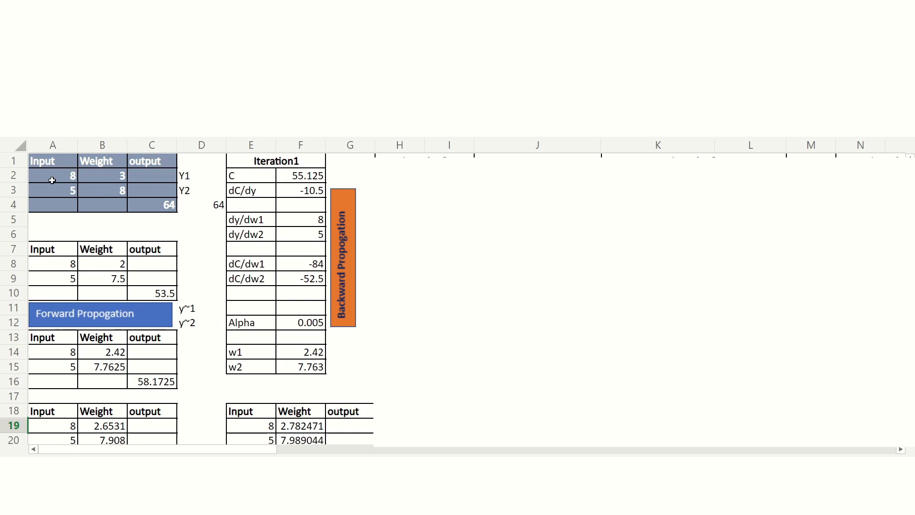
click(102, 177)
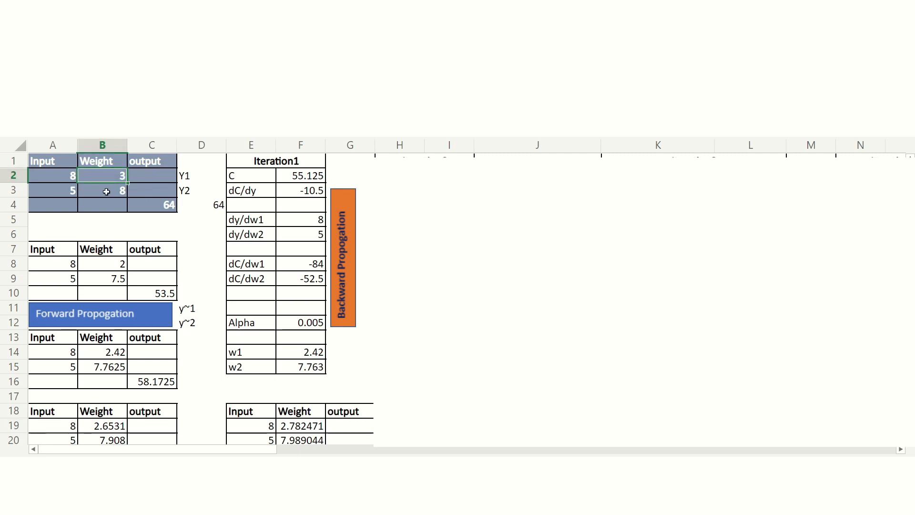
click(106, 191)
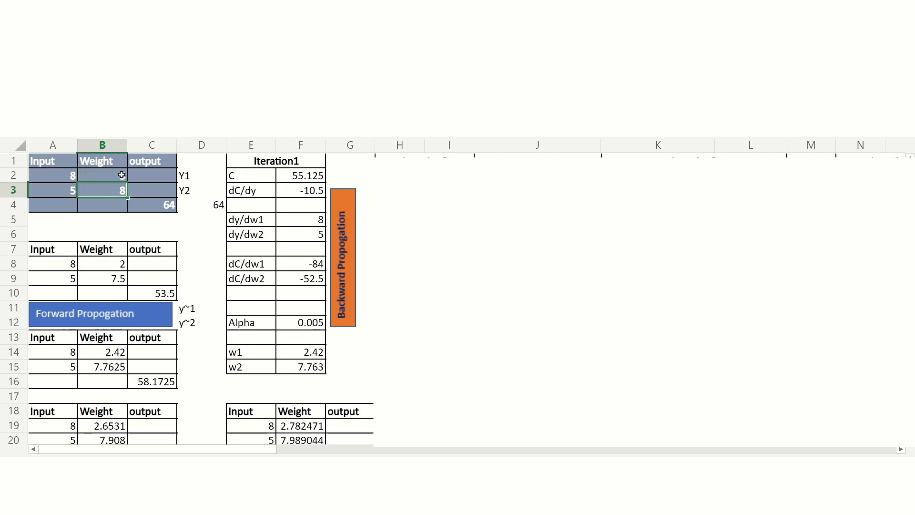
click(169, 207)
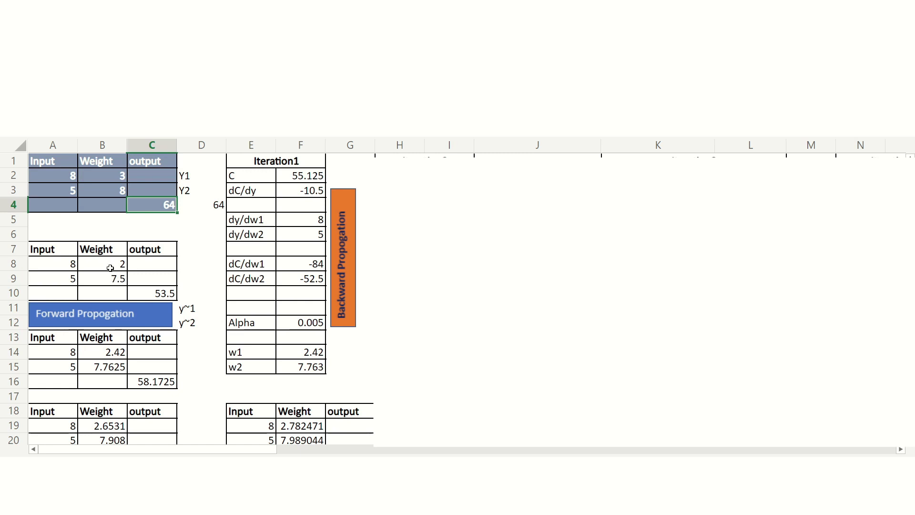
click(157, 291)
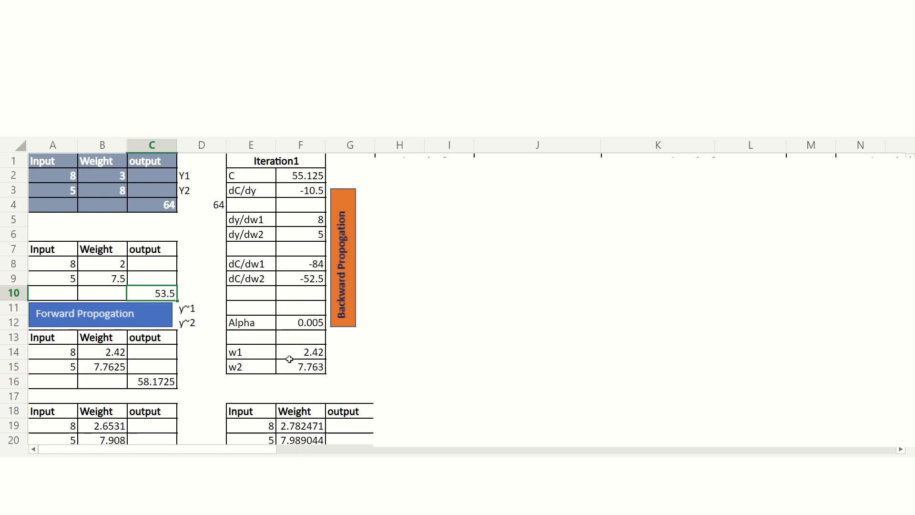
click(301, 178)
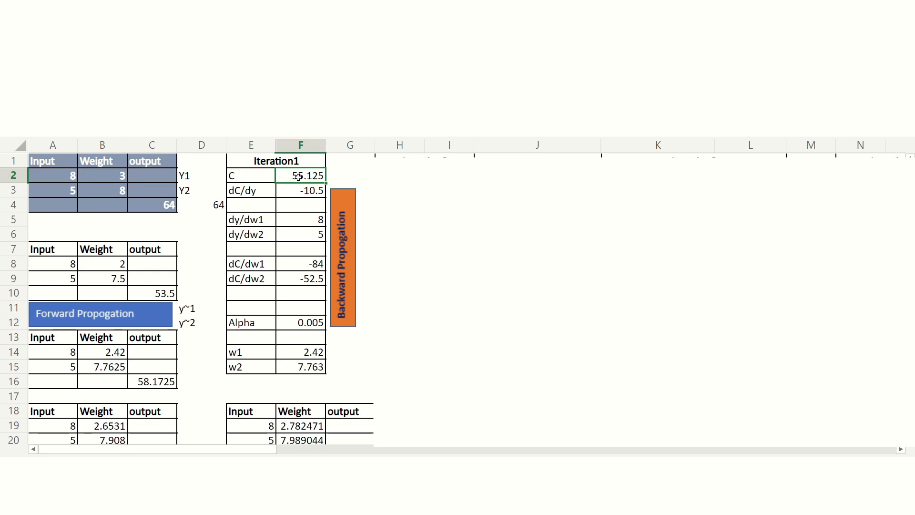
scroll(514, 283, down, 5)
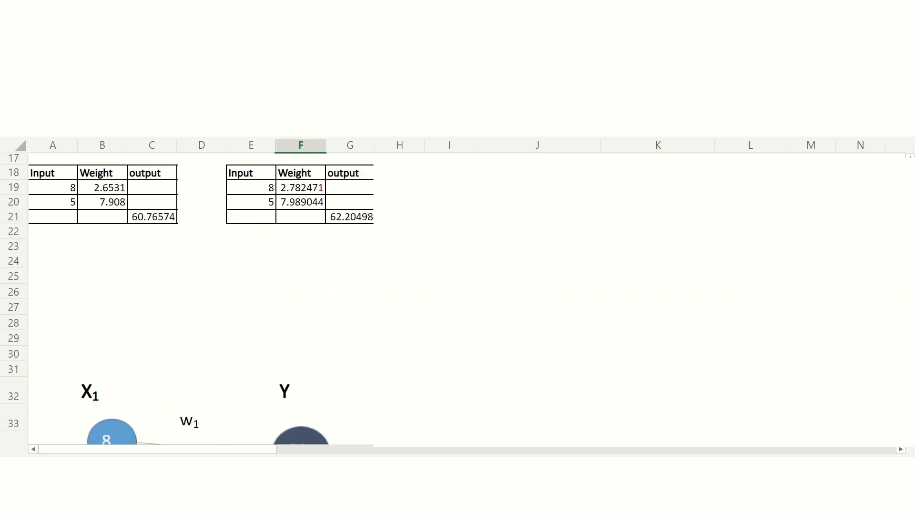
scroll(513, 283, down, 3)
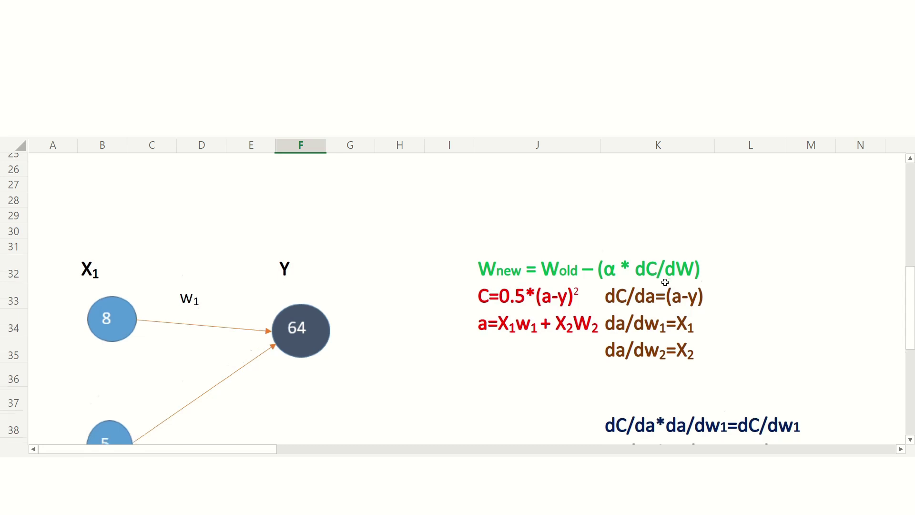
scroll(665, 282, down, 2)
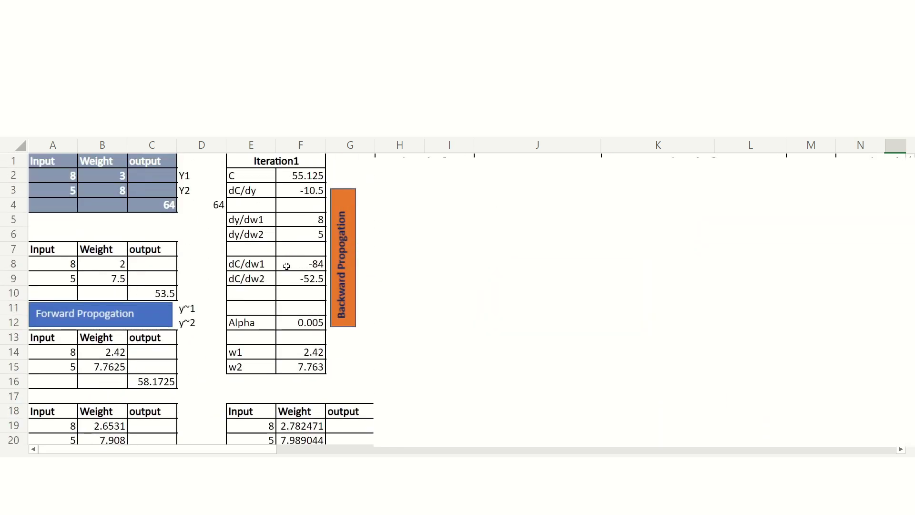
Step: Check the Iteration1 gradients: dC/da -10.5, dC/dw1 -84 and dC/dw2 -52.5
click(296, 191)
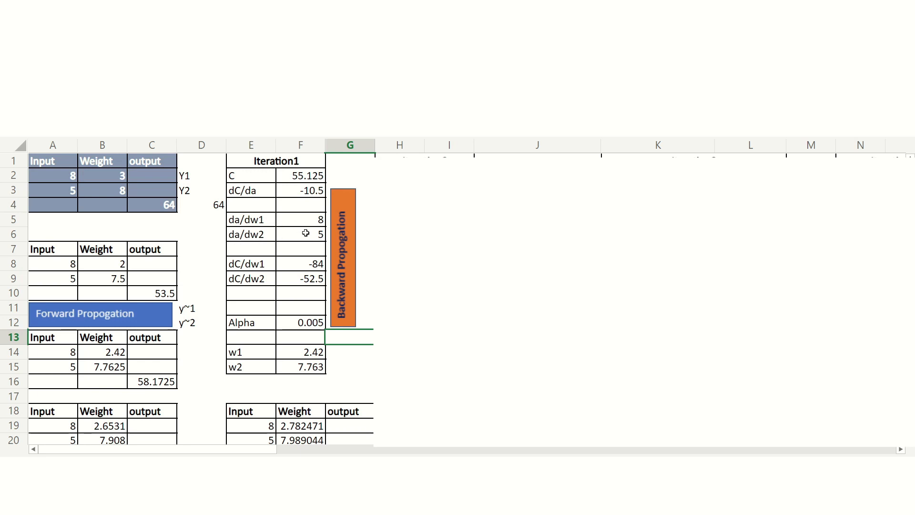
click(307, 266)
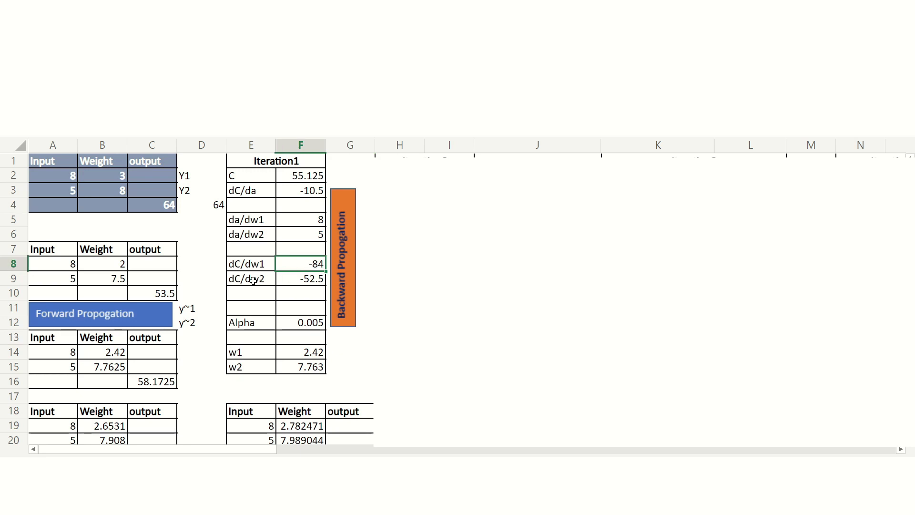
click(305, 280)
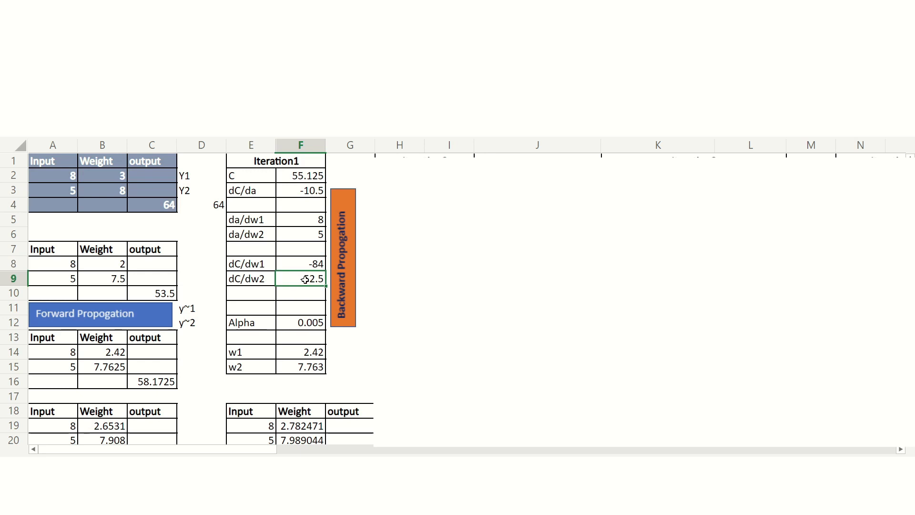
Step: Check Alpha 0.005 and updated weights w1 2.42 and w2 7.763, then move right to Iterations 5–7
click(283, 323)
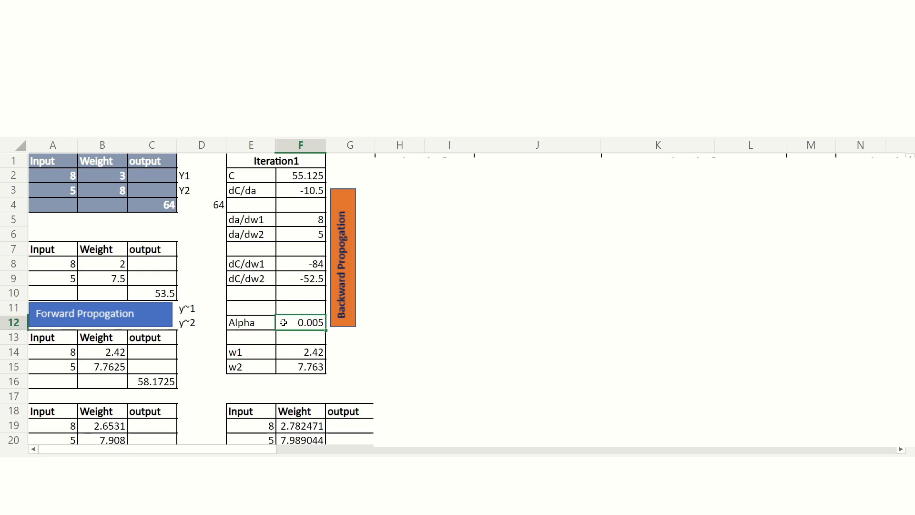
click(303, 355)
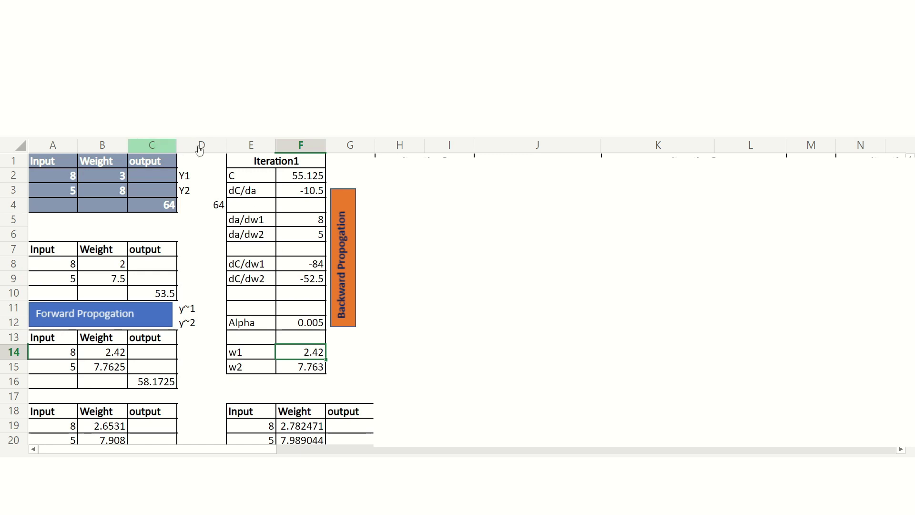
click(305, 371)
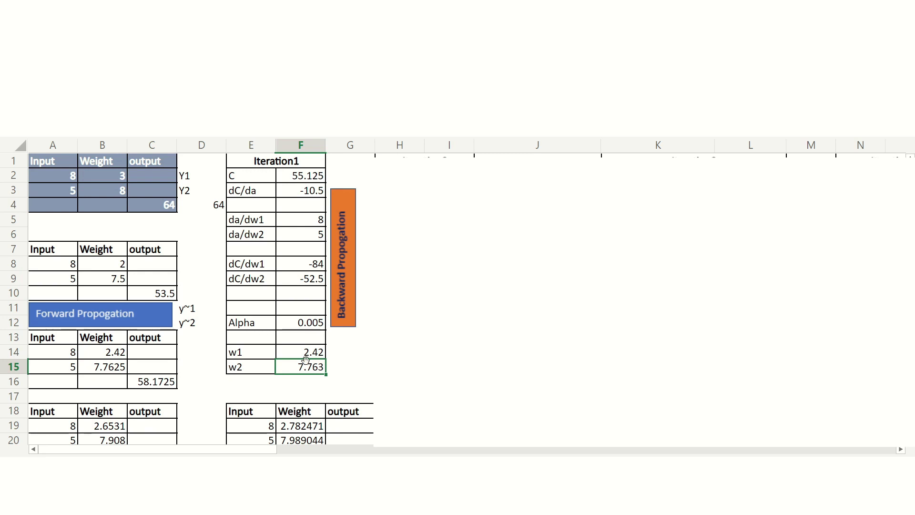
drag(256, 450, 461, 454)
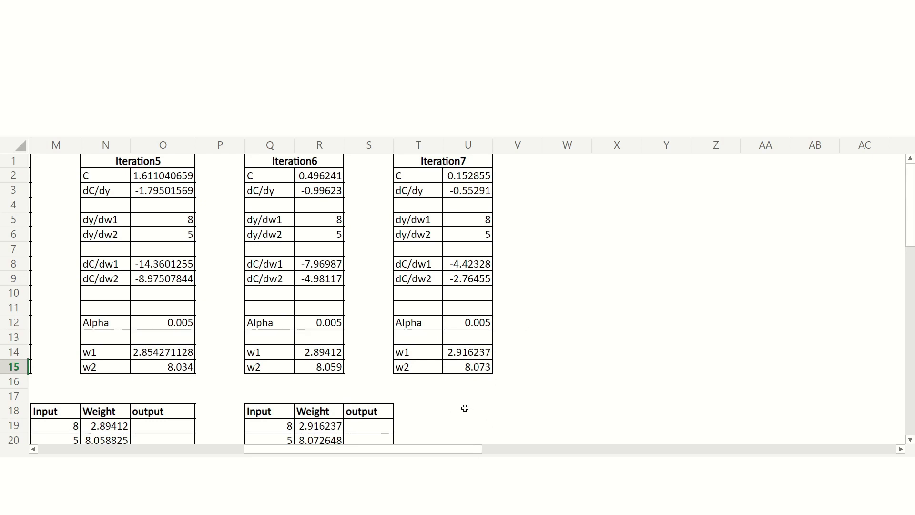
scroll(466, 408, down, 2)
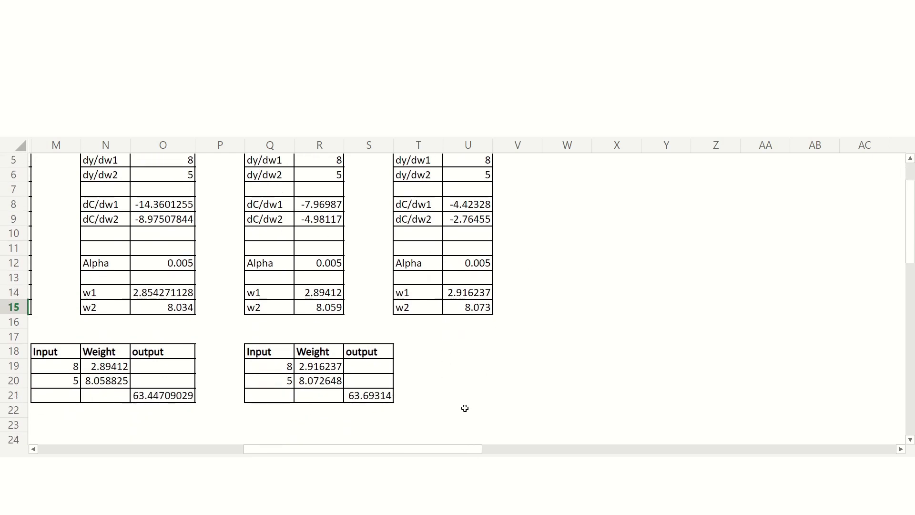
click(315, 368)
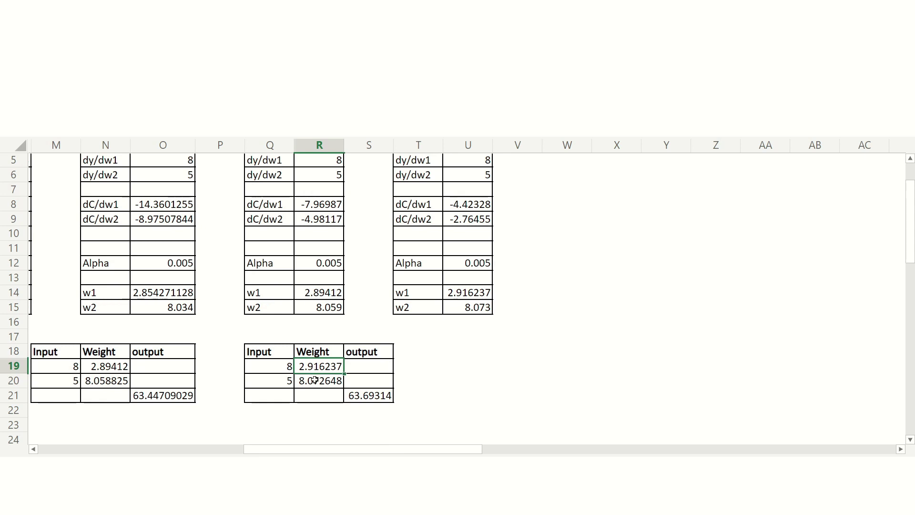
click(315, 380)
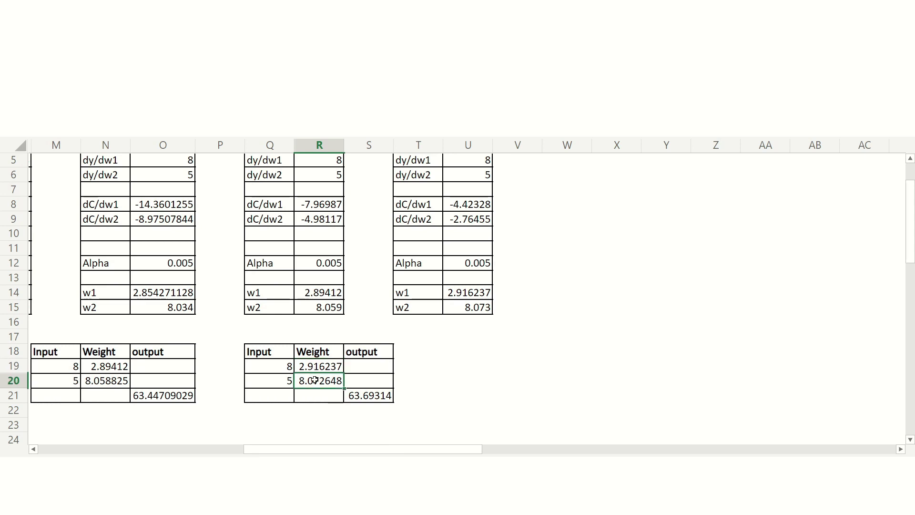